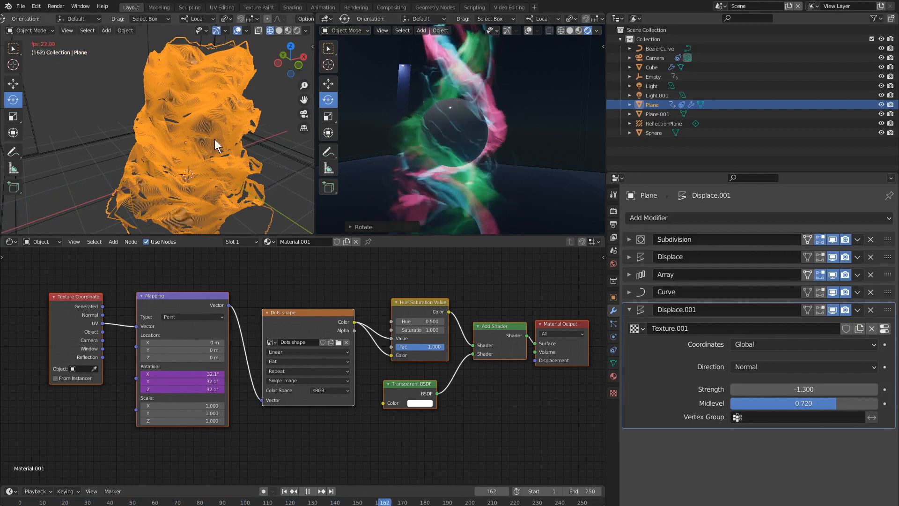
Step: Disable the Displace.001 modifier in the viewport and renders to compare the plane without it, and re-enable it
middle_click_drag(198, 139, 276, 163)
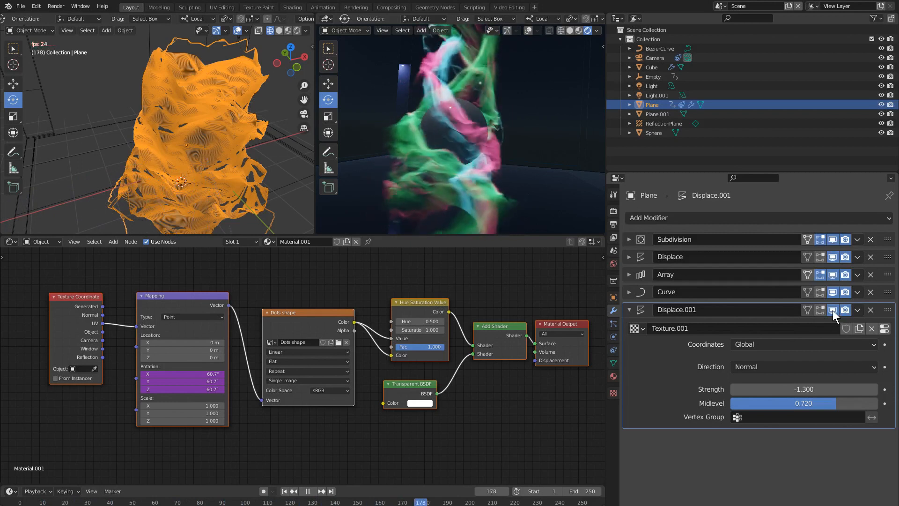
left_click_drag(833, 309, 841, 310)
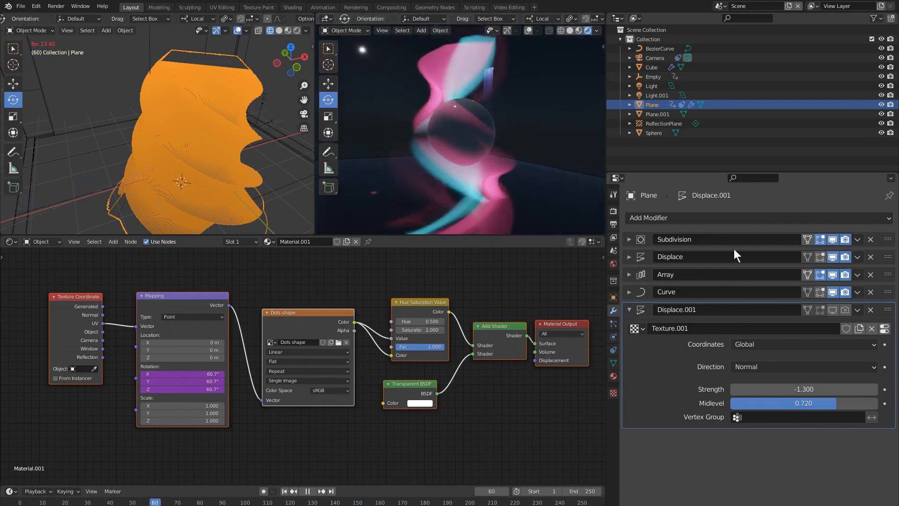
left_click(833, 309)
left_click(844, 309)
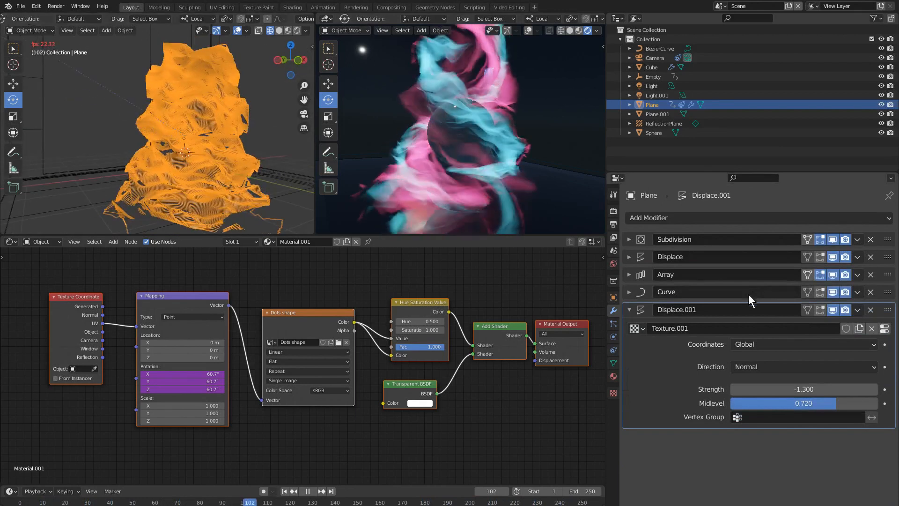
Step: Set the Clouds size of Texture.001, used by the Displace.001 modifier, to 0.59 and return to the modifier stack
left_click(885, 329)
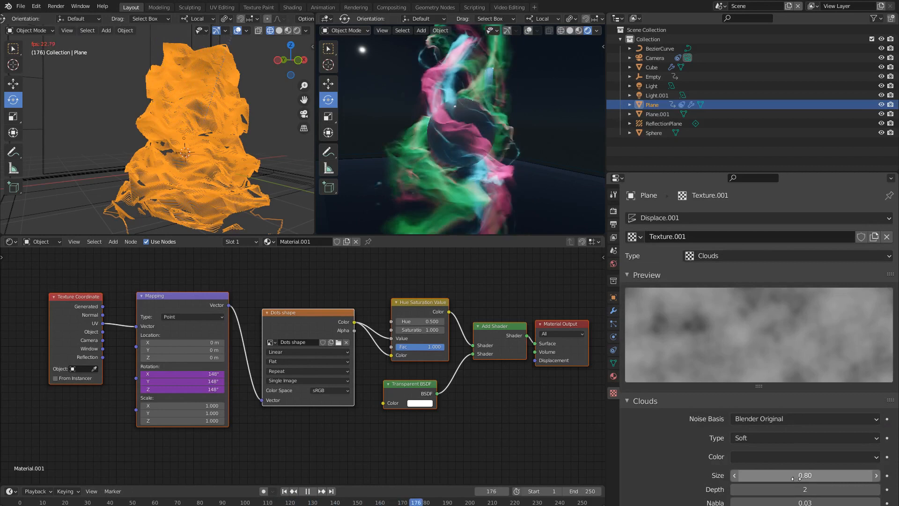
left_click_drag(796, 478, 698, 478)
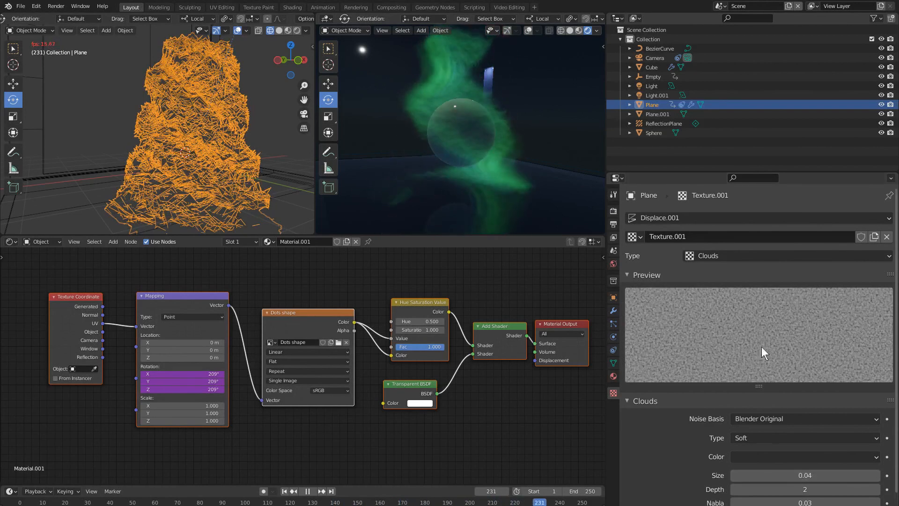
left_click_drag(805, 475, 833, 476)
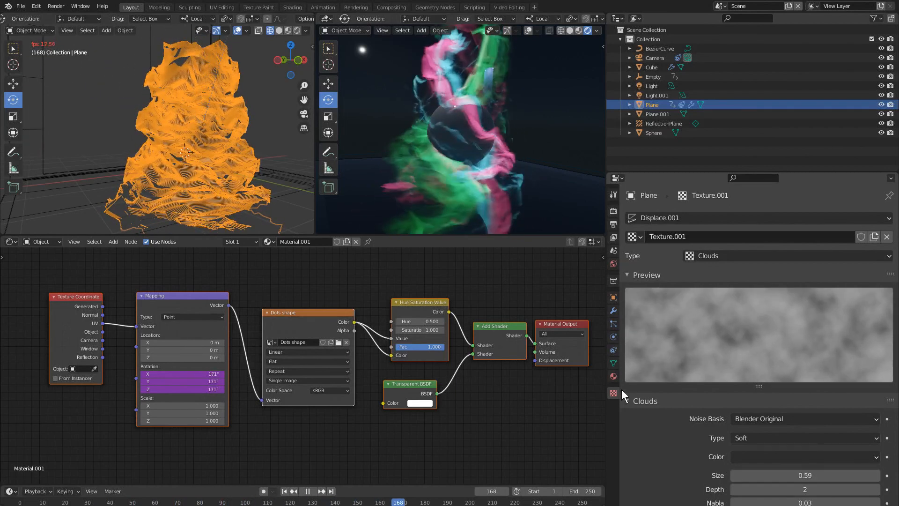
left_click(613, 310)
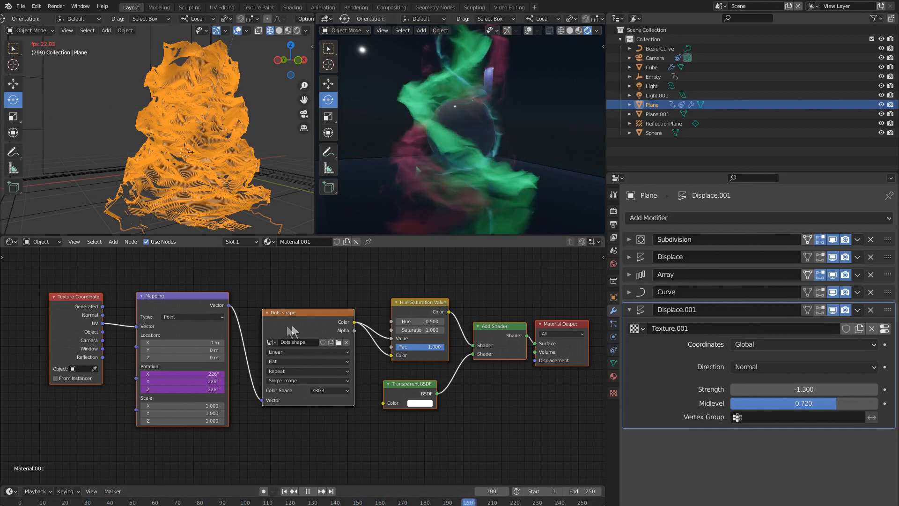
Step: Examine the Texture Coordinate and Mapping nodes of Material.001, including the driver expression on the Mapping node's X rotation
middle_click_drag(338, 282, 372, 293)
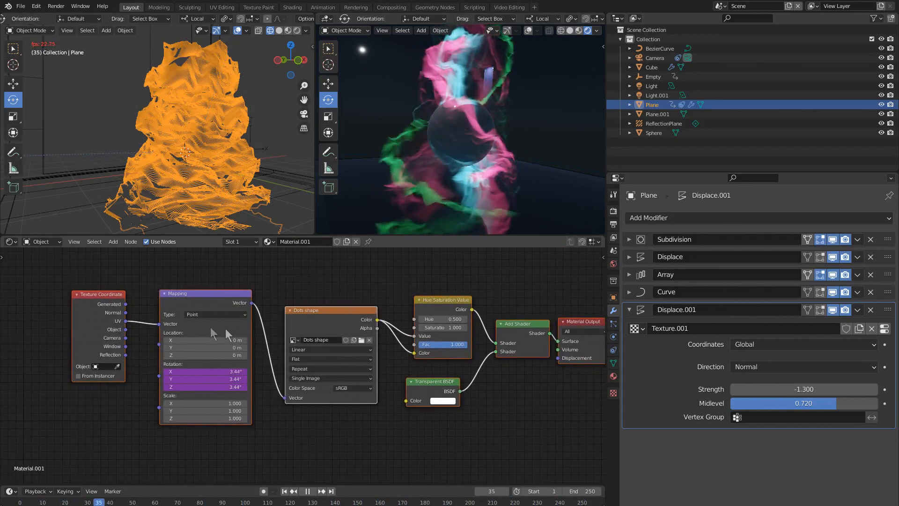
scroll(155, 344, "up", 5)
middle_click_drag(87, 337, 169, 343)
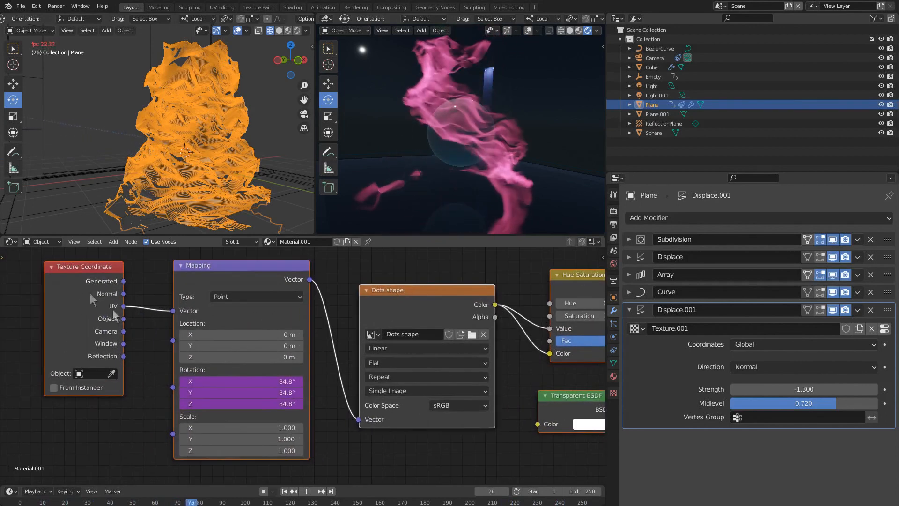
left_click_drag(74, 285, 69, 291)
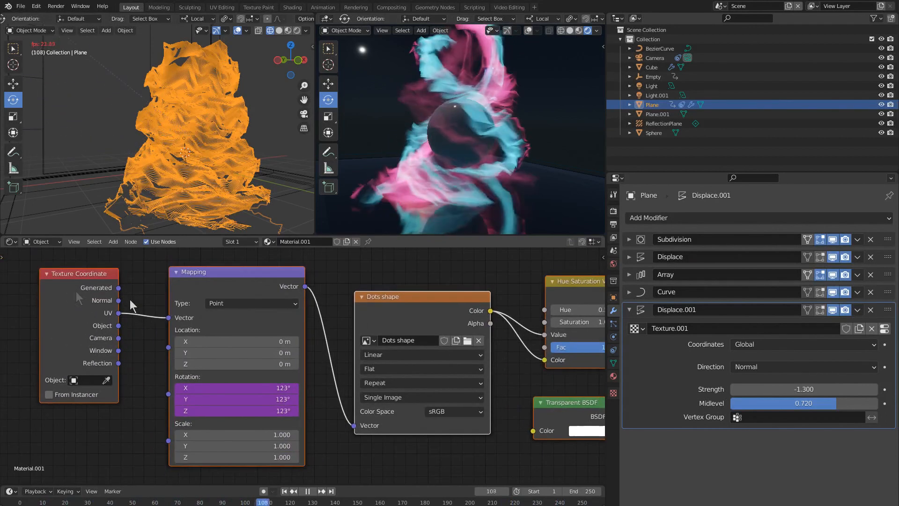
left_click(229, 276)
left_click(361, 269)
left_click_drag(255, 276, 245, 273)
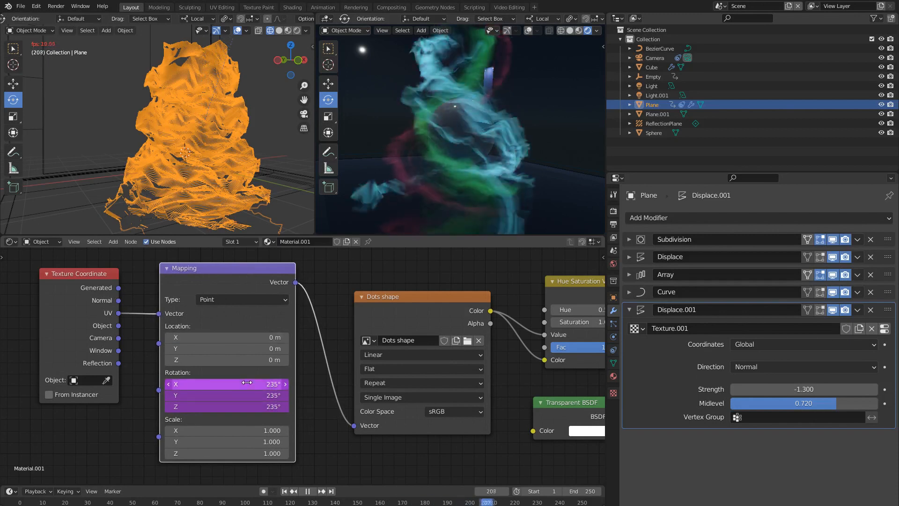
key("space")
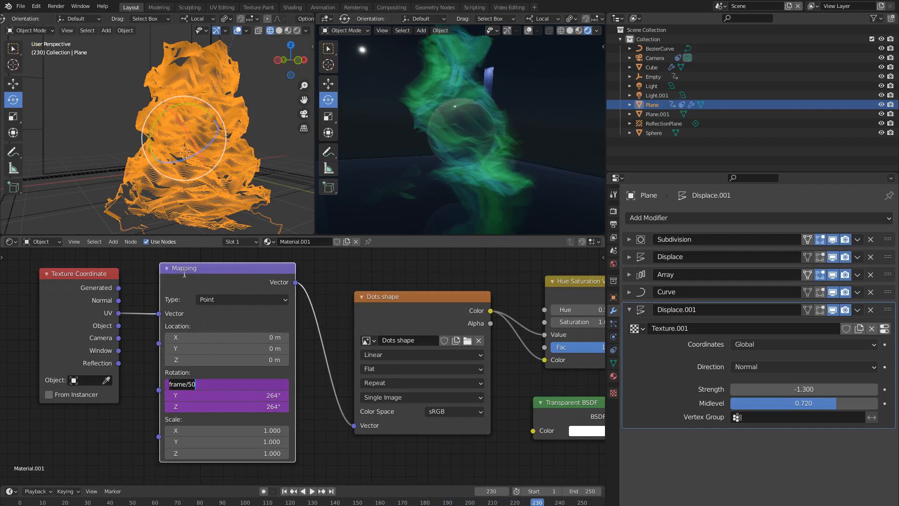
key("space")
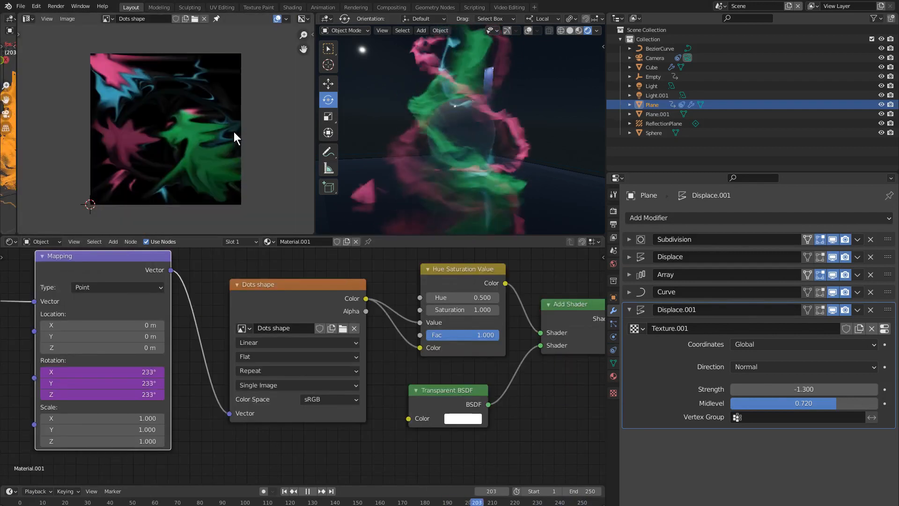
Step: Try the Box projection on the Dots shape image texture while playing the animation, and set it back to Flat
left_click_drag(307, 286, 300, 286)
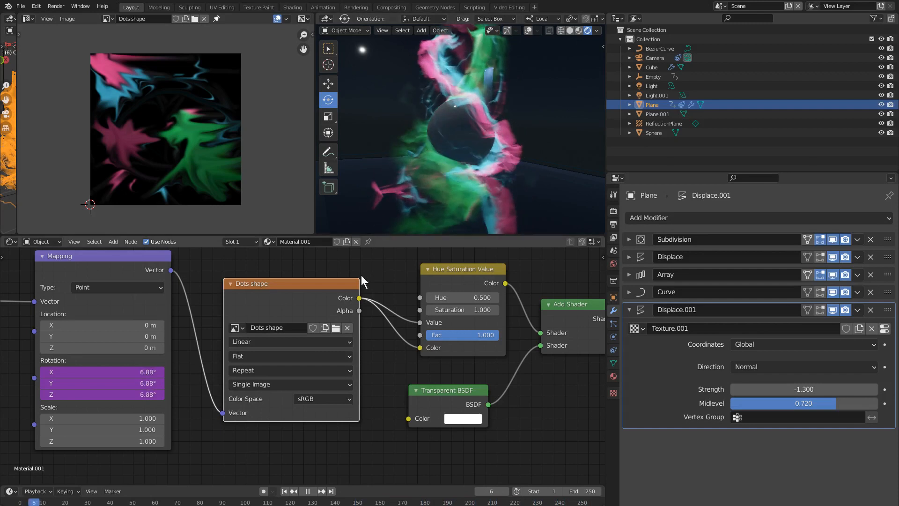
left_click(254, 354)
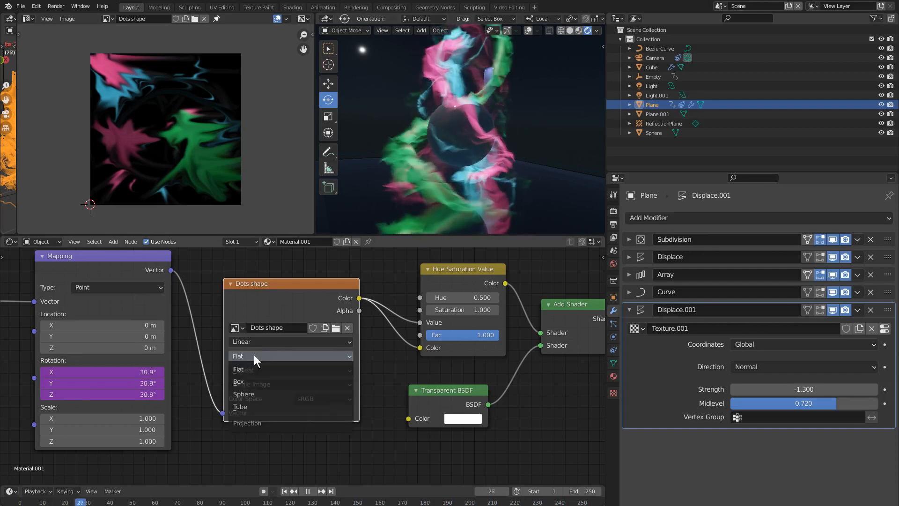
left_click(260, 381)
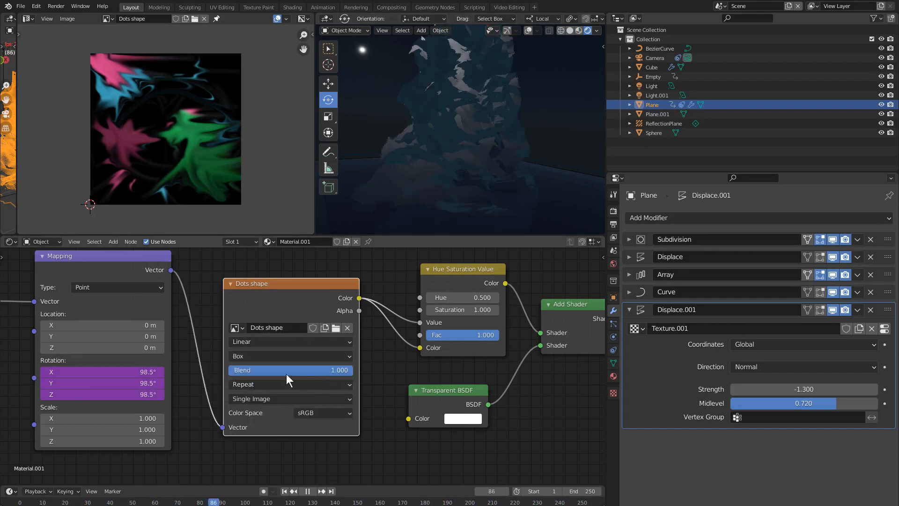
key("space")
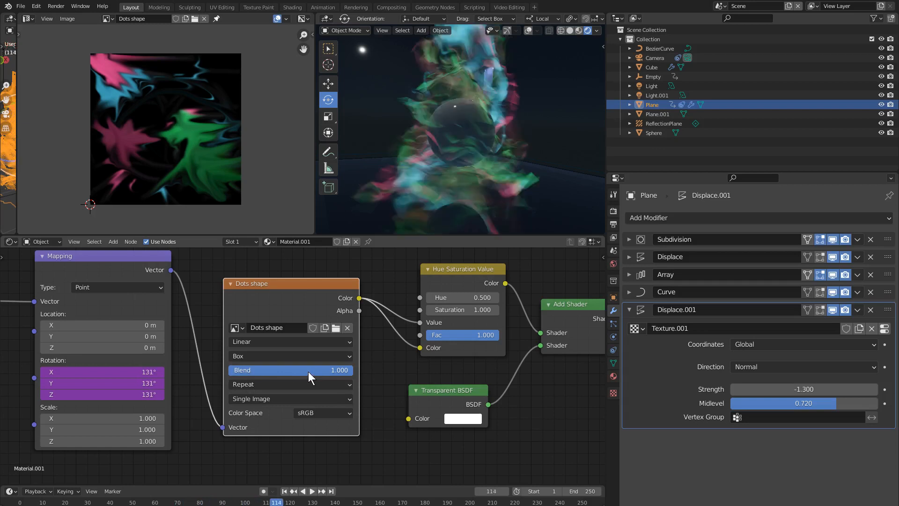
key("space")
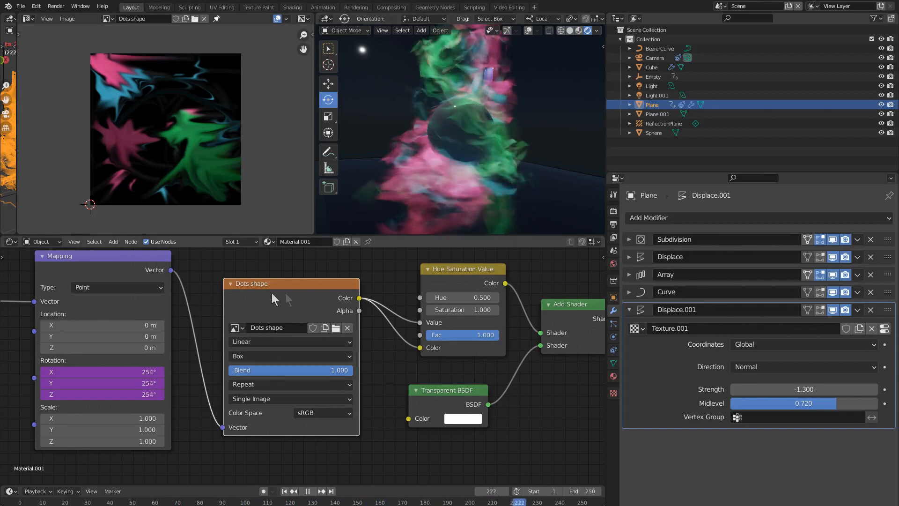
left_click(253, 356)
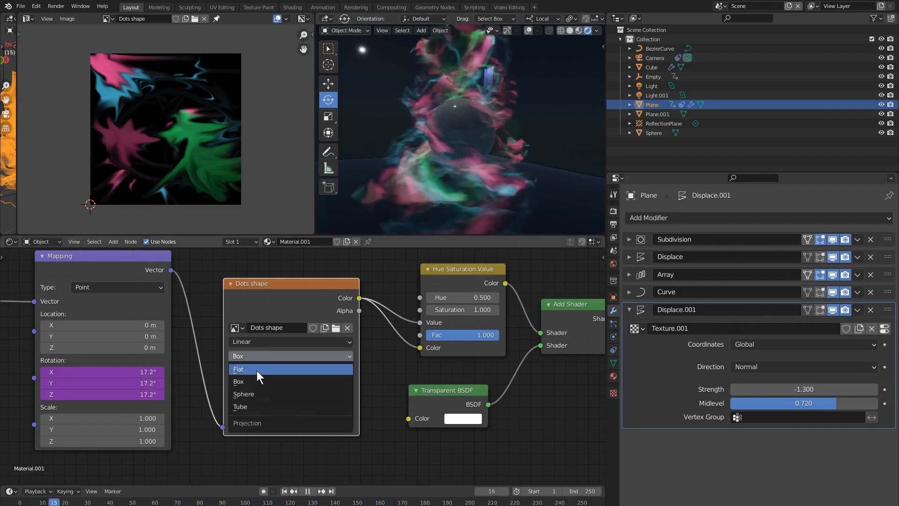
left_click(257, 370)
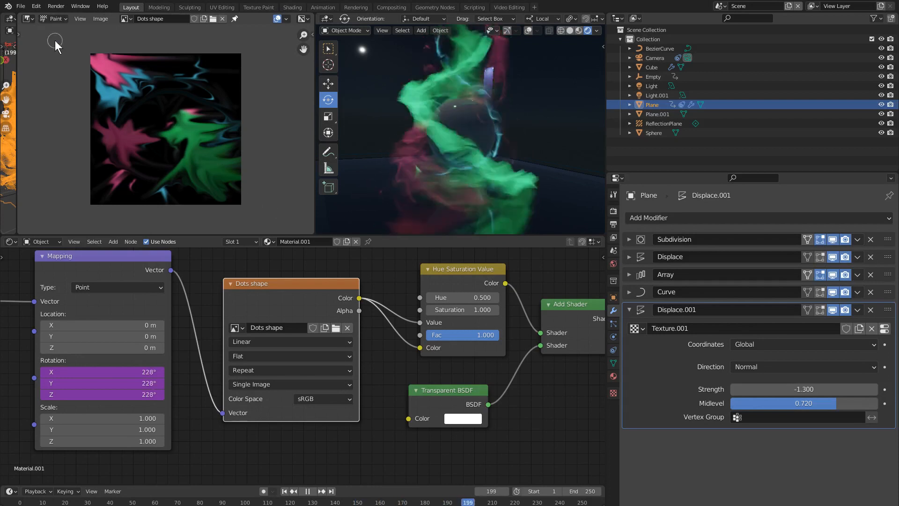
Step: Paint bright green strokes over the middle of the Dots shape image and cover parts of it with black
mouse_move(168, 129)
left_mouse_down()
mouse_move(172, 118)
mouse_move(207, 159)
mouse_move(176, 103)
left_mouse_up()
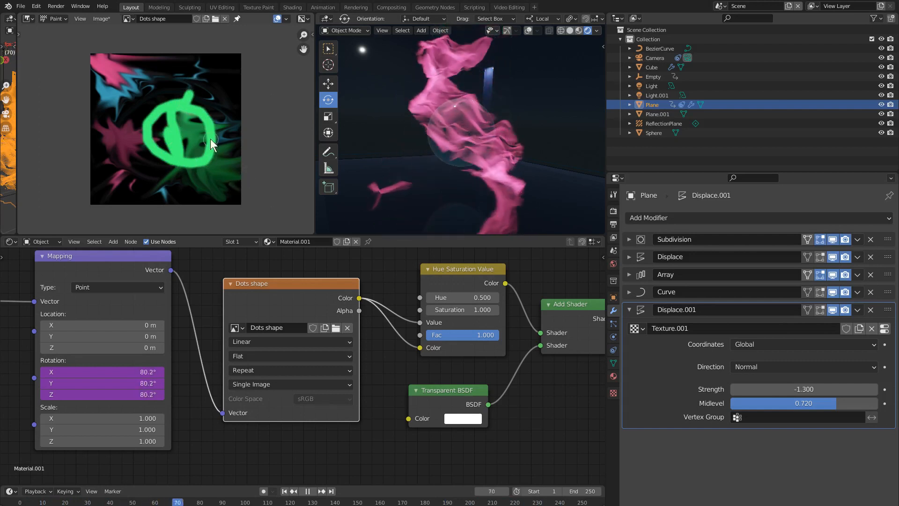
key("n")
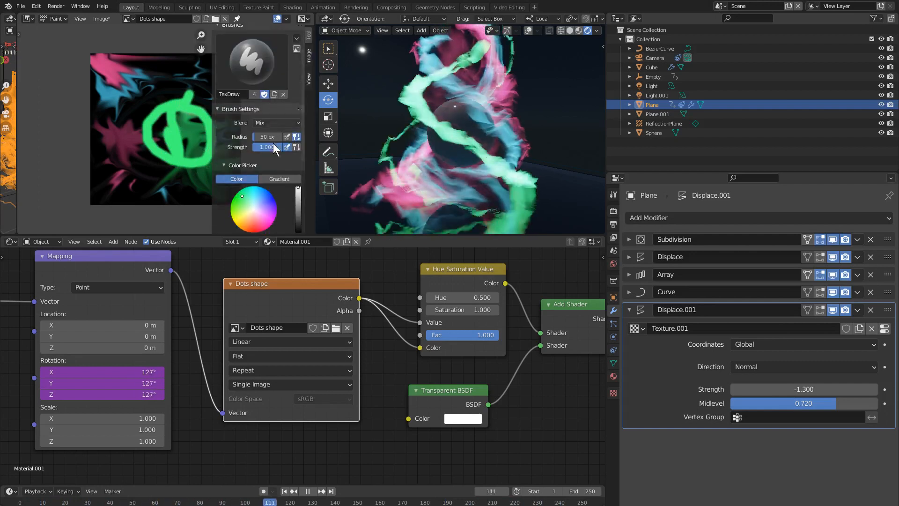
key("n")
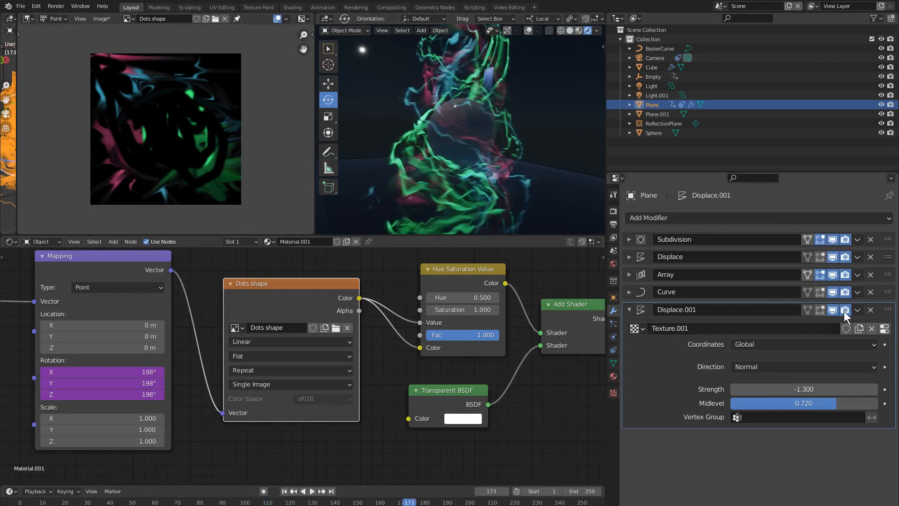
Step: Set the Array modifier's constant Z offset to 0.05 m and play the animation to check the spacing
left_click(628, 274)
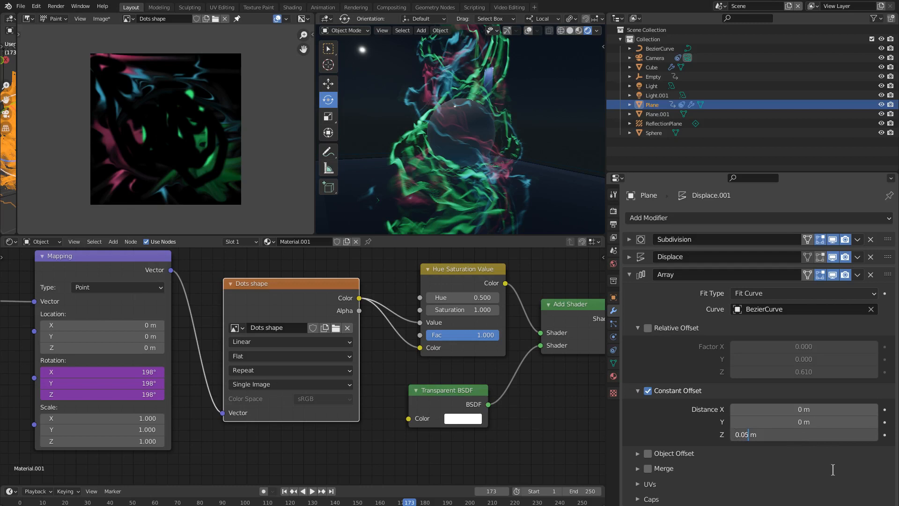
key("Return")
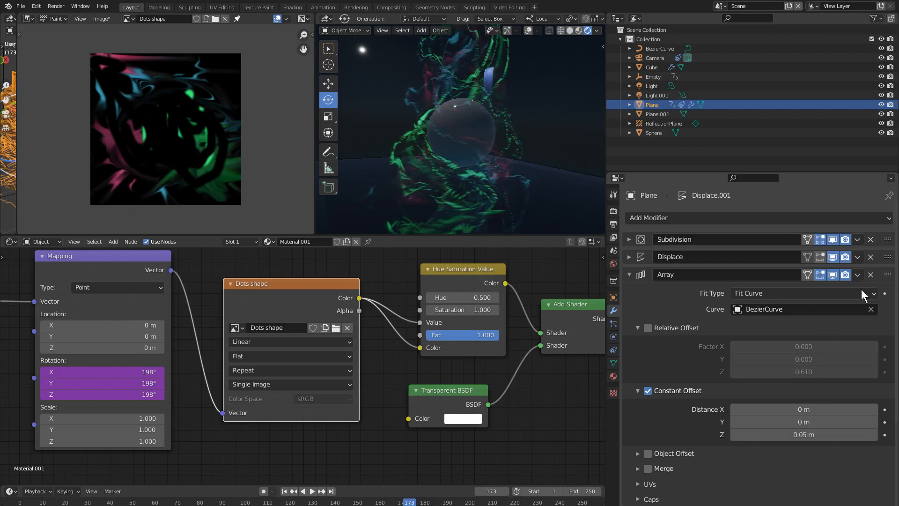
key("space")
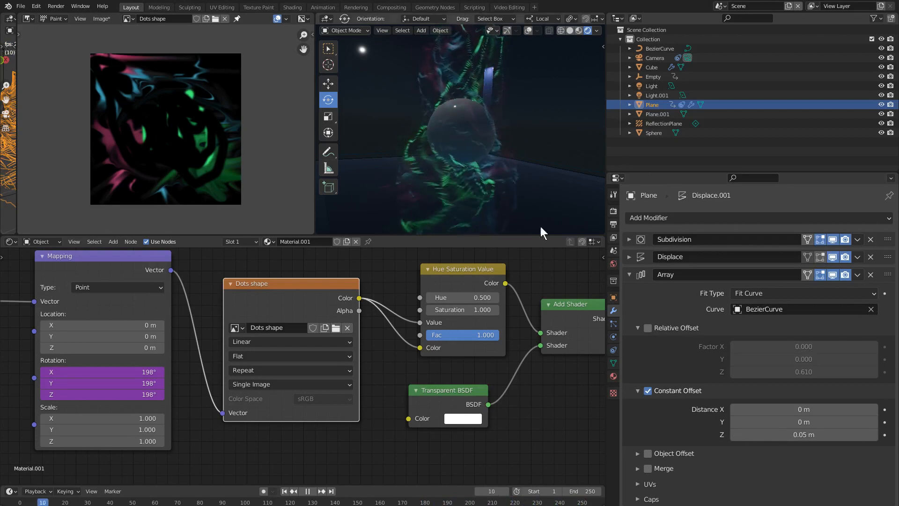
Step: Set the Displace.001 strength to -1.200 and the hue of the Hue Saturation Value node to 0.600
scroll(759, 412, "down", 6)
left_click_drag(812, 480, 758, 480)
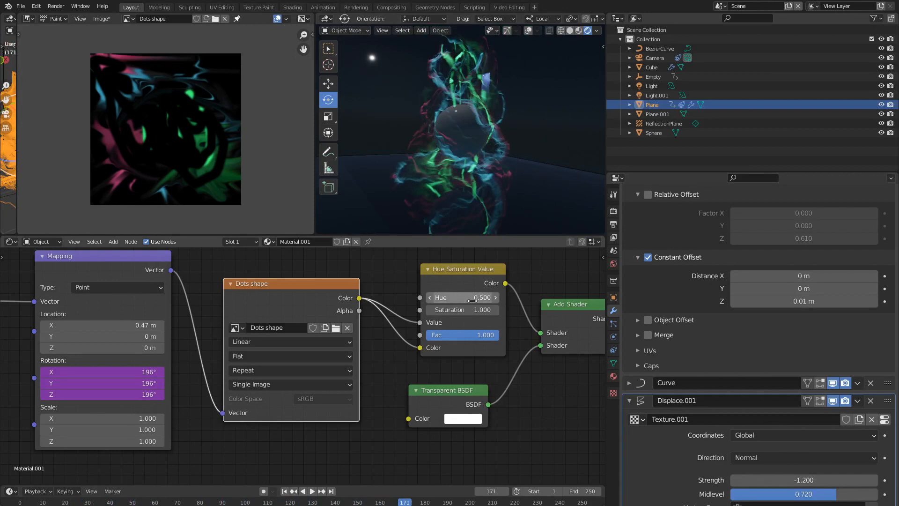
left_click_drag(462, 297, 443, 297)
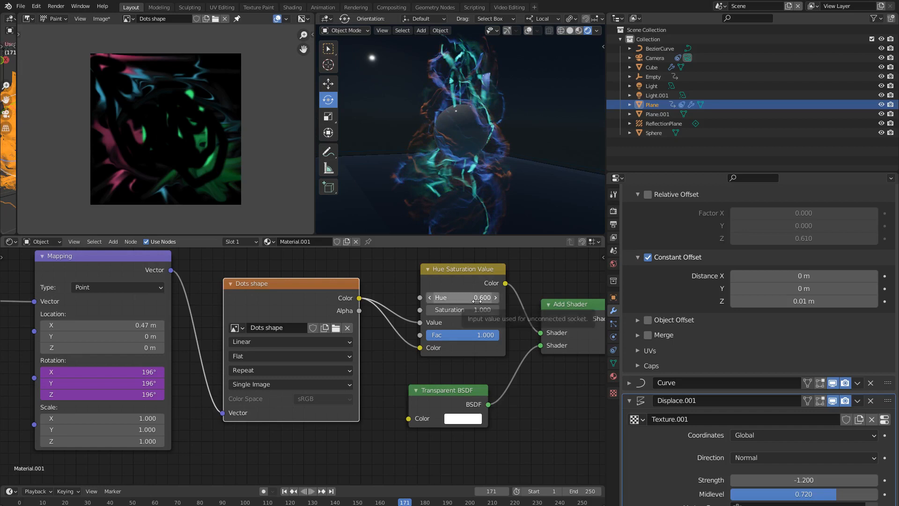
Step: Examine the glowing purple strands around the sphere up close in the rendered viewport
key("space")
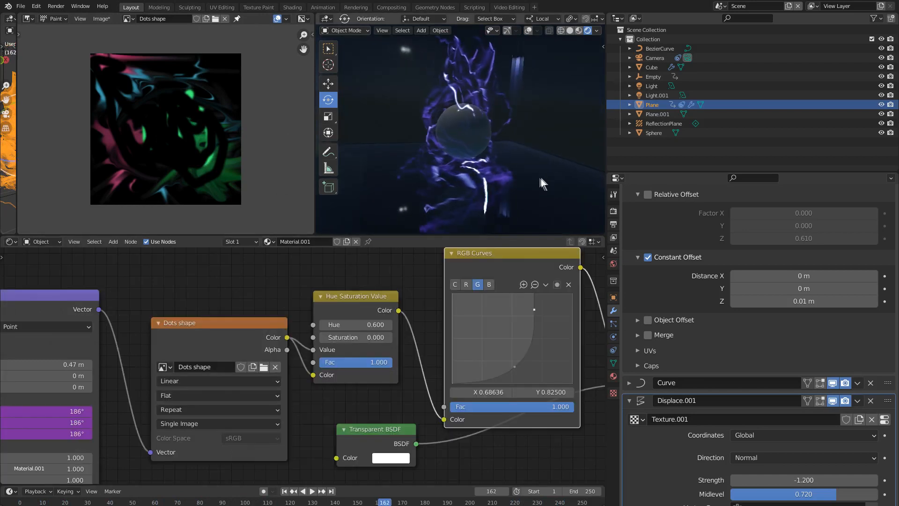
middle_click_drag(541, 178, 554, 166)
scroll(472, 148, "up", 4)
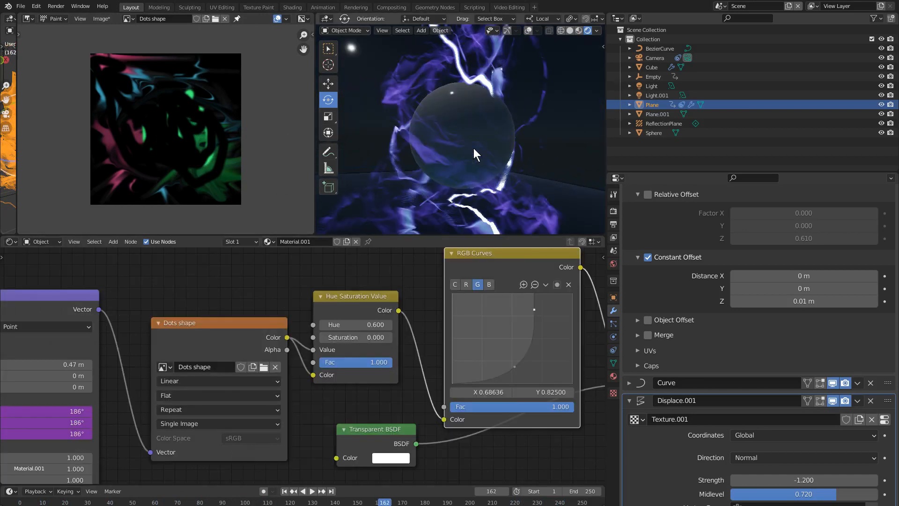
middle_click_drag(473, 148, 461, 127)
Step: Set the Hue Saturation Value node's saturation to 1.000 and mute the RGB Curves node, and play the animation
middle_click_drag(408, 345, 78, 339)
left_click_drag(326, 343, 328, 367)
left_click_drag(414, 335, 465, 345)
left_click_drag(342, 361, 358, 350)
middle_click_drag(464, 114, 487, 167)
scroll(459, 159, "down", 3)
key("space")
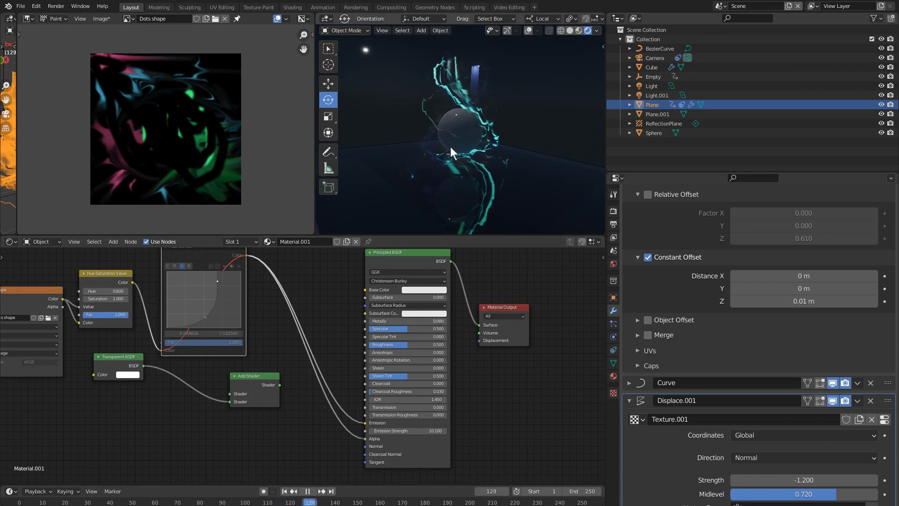
Step: Feed the Hue Saturation Value colour into the Add Shader, connect the Add Shader to the Material Output, and play the animation
scroll(451, 147, "up", 2)
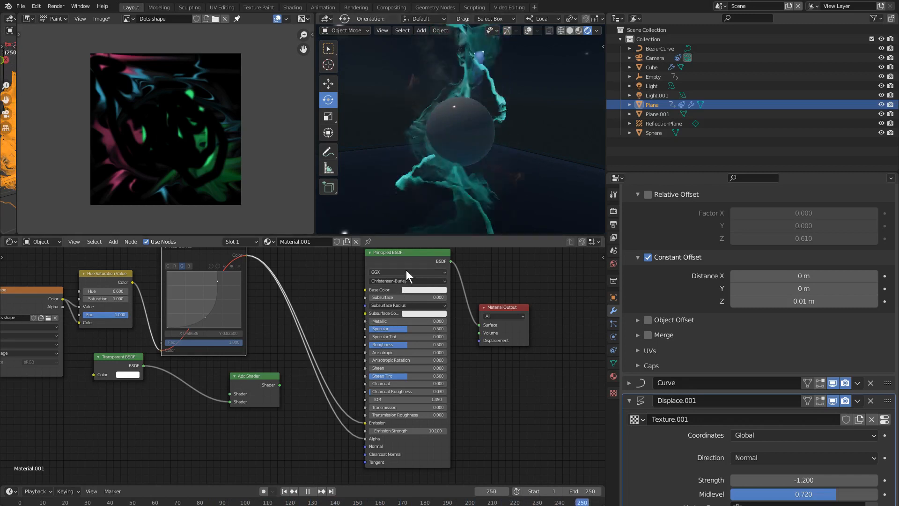
key("space")
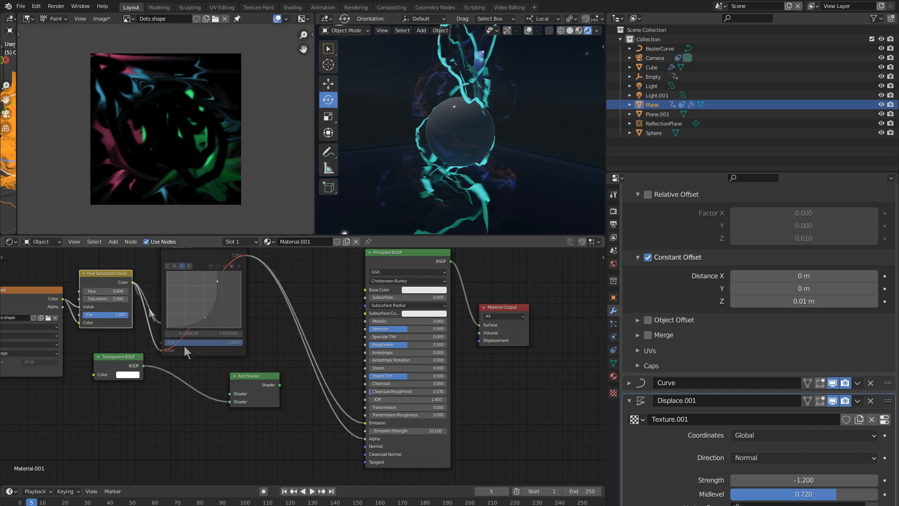
left_click(243, 379, "ctrl+shift")
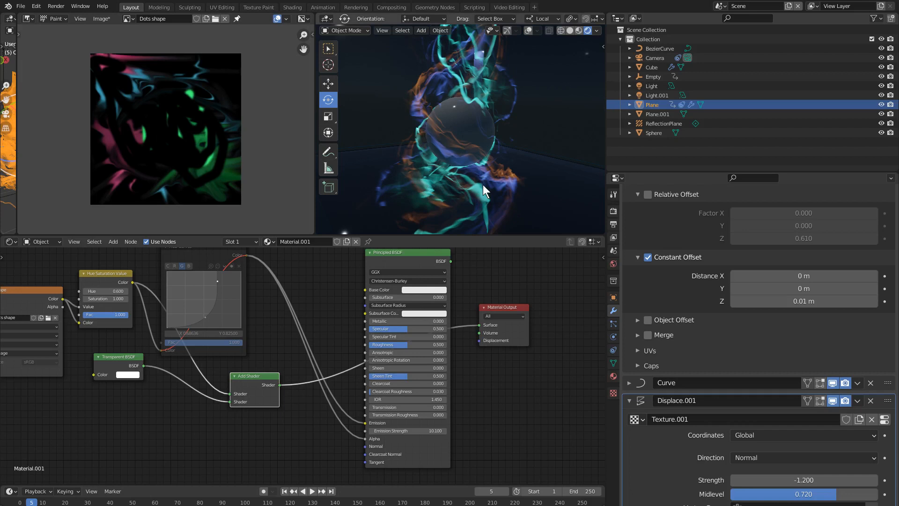
key("space")
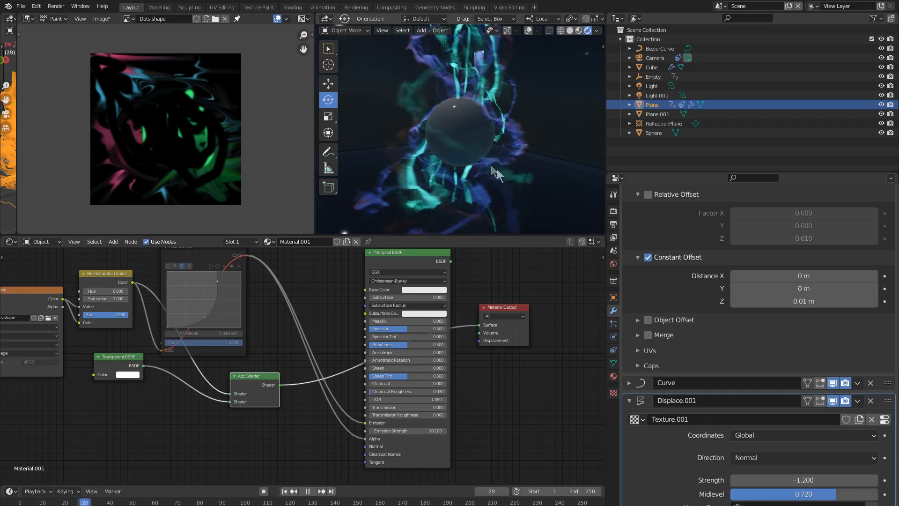
Step: Set the Z distance of the plane array's constant offset to 0.005 m
scroll(496, 142, "up", 3)
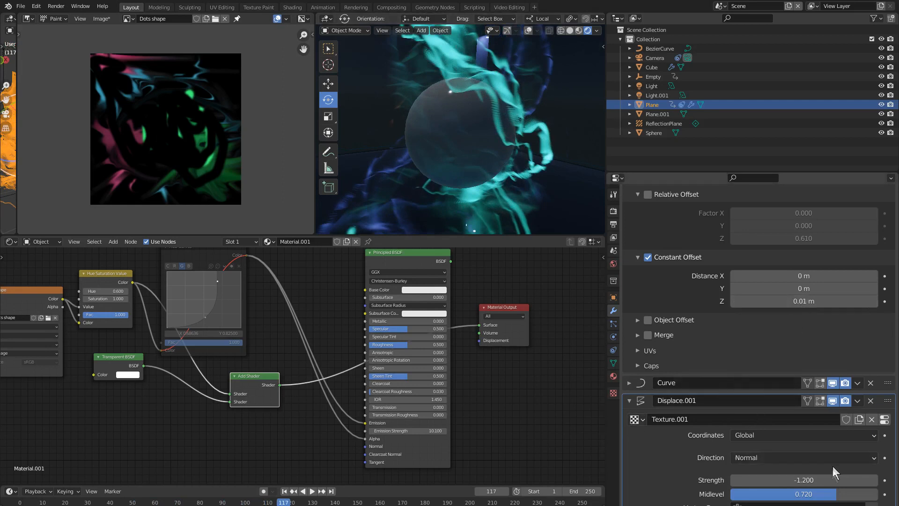
scroll(721, 318, "up", 2)
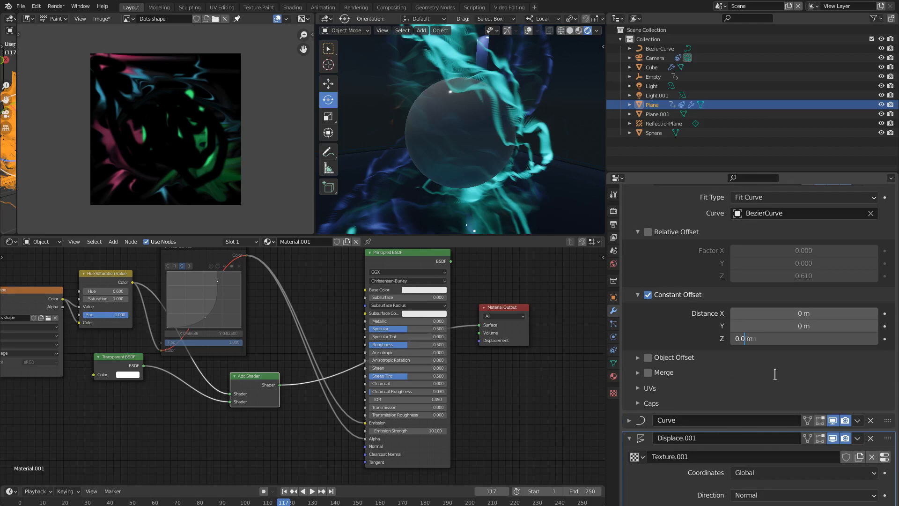
key("Return")
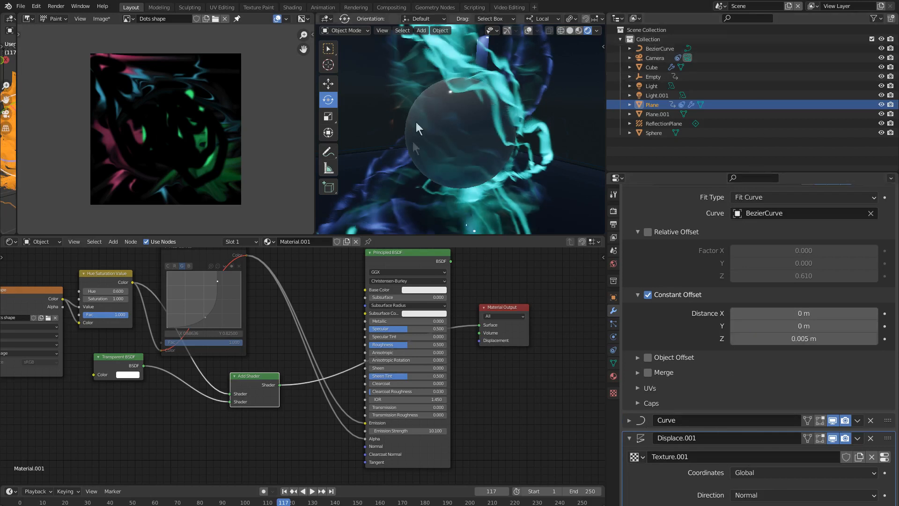
Step: Play the animation and examine the glowing strands around the sphere from a wider, slightly rotated view
scroll(535, 108, "up", 3)
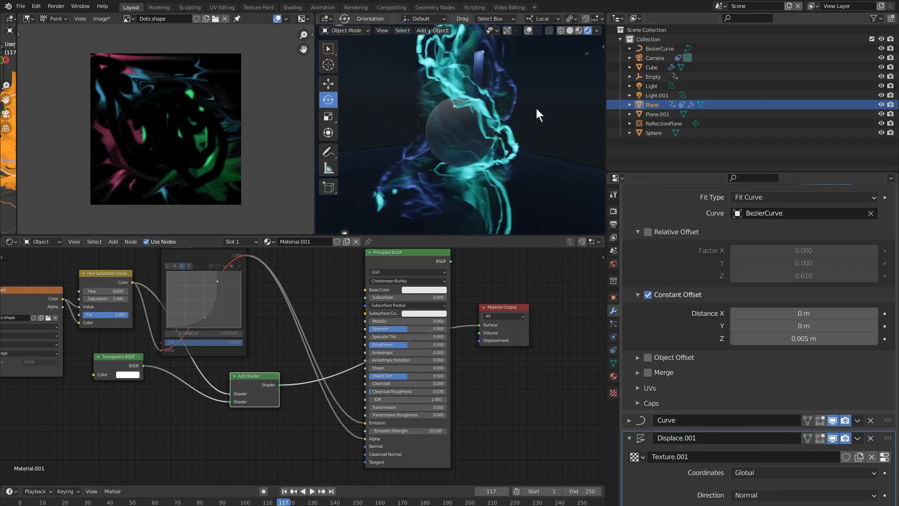
scroll(536, 108, "down", 2)
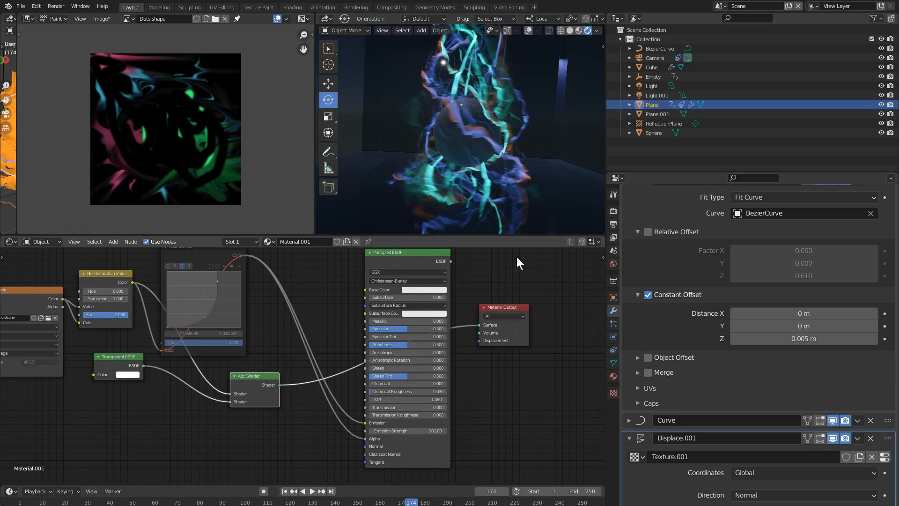
mouse_move(452, 129)
middle_mouse_down()
mouse_move(480, 120)
mouse_move(515, 137)
mouse_move(428, 132)
mouse_move(448, 133)
middle_mouse_up()
key("space")
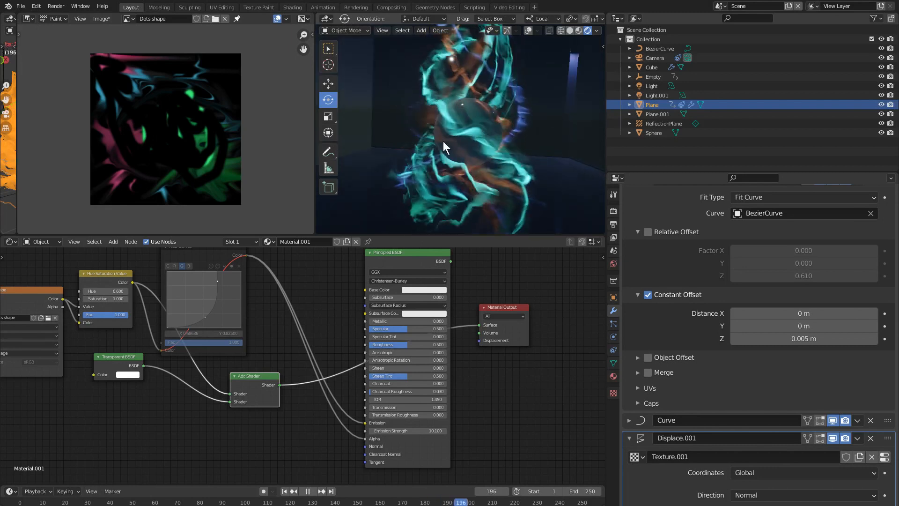